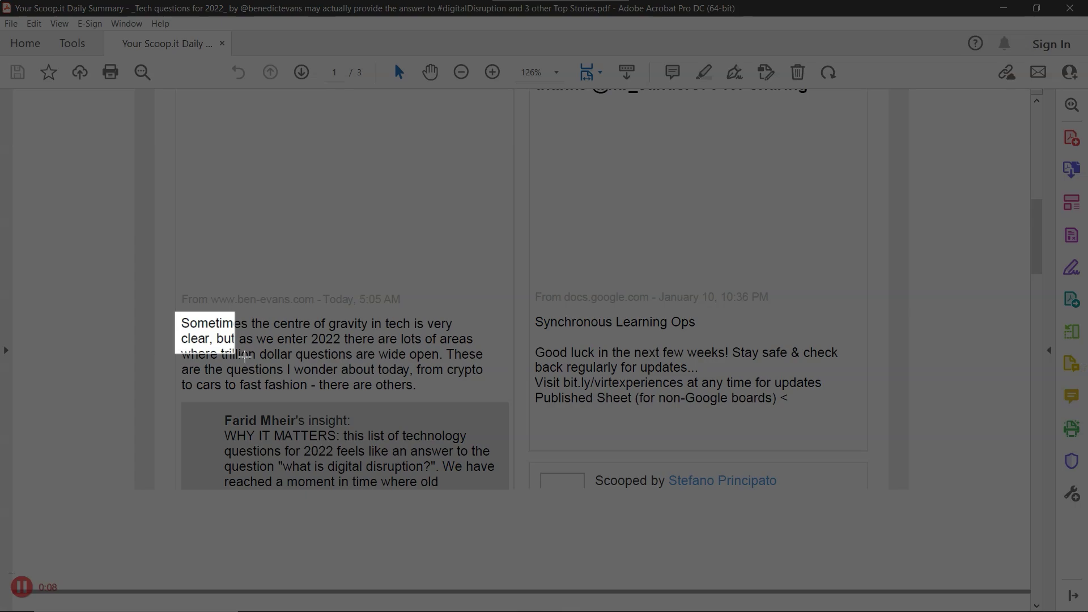
Step: Snip the opening paragraph and the Synchronous Learning Ops paragraph to the clipboard
drag(245, 352, 507, 396)
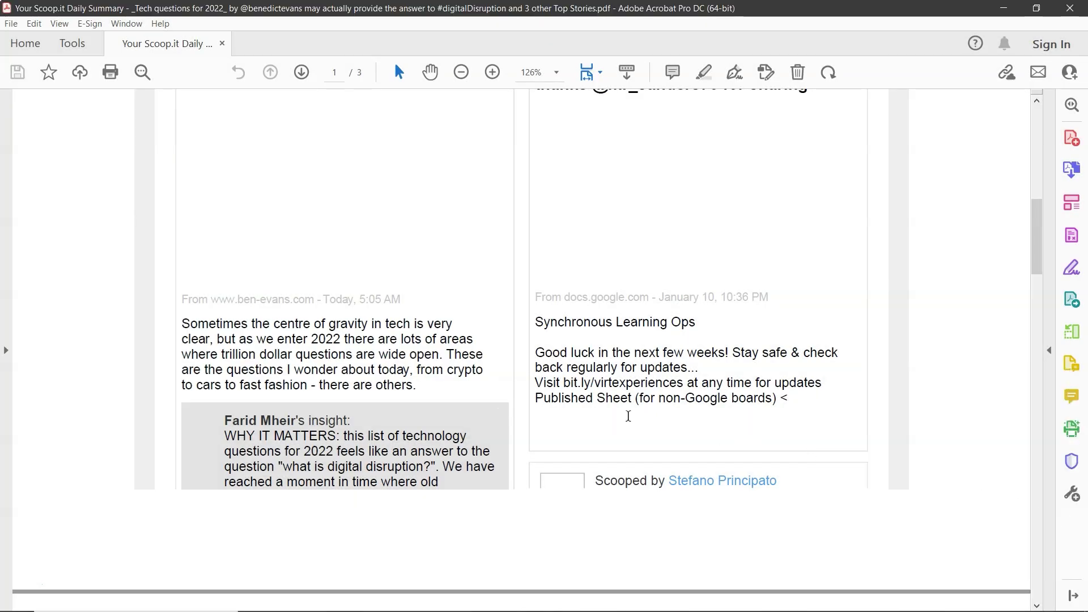
key(super+shift+s)
drag(530, 310, 858, 425)
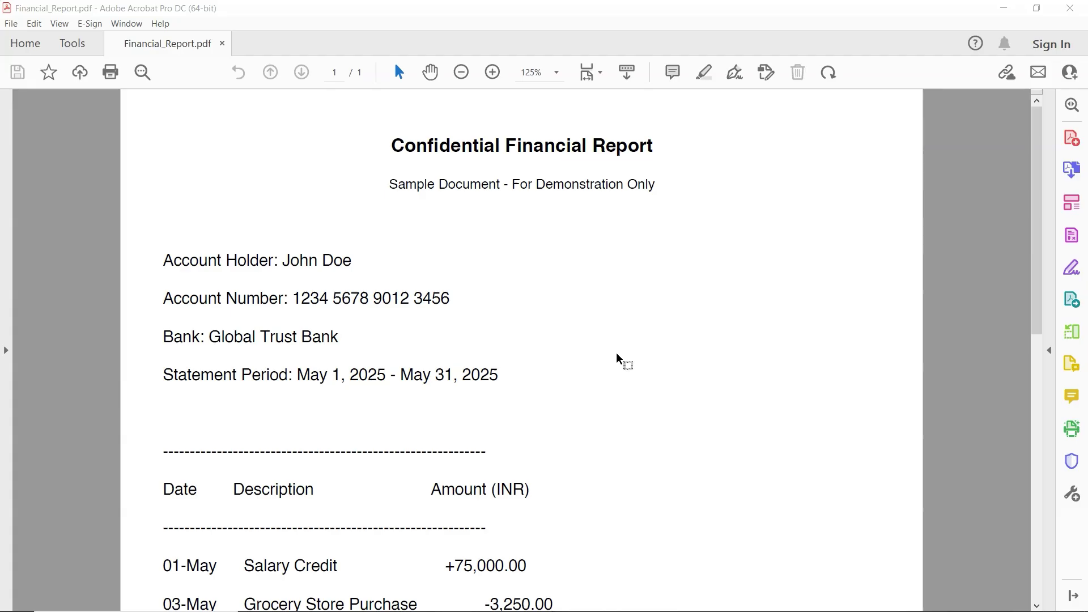
Step: Cancel a region snip and take a fullscreen snip from the Ink Workspace flyout instead
key(super+shift+s)
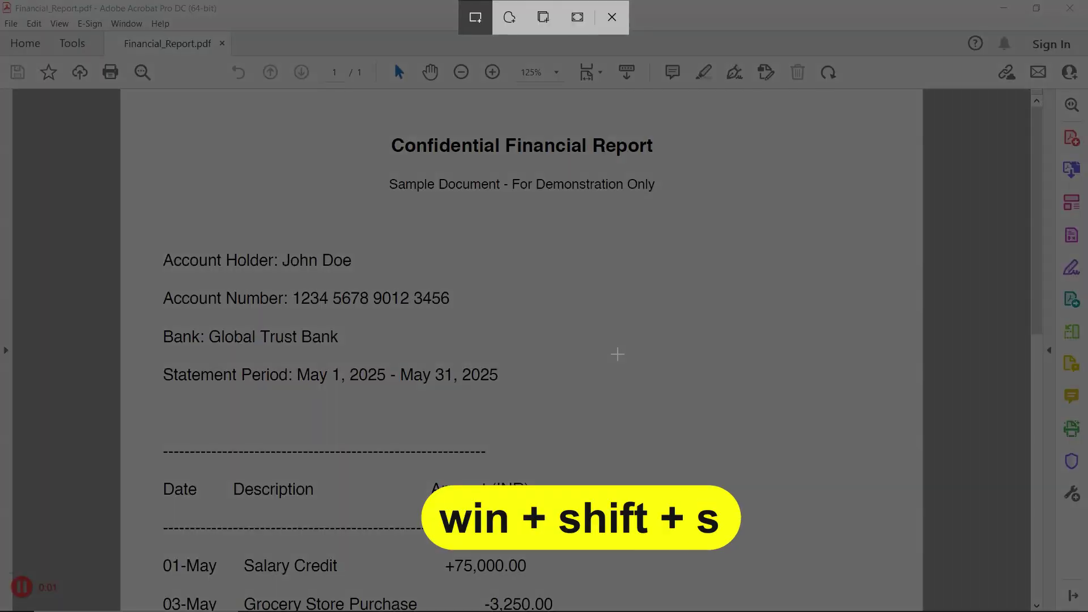
key(Escape)
key(super+w)
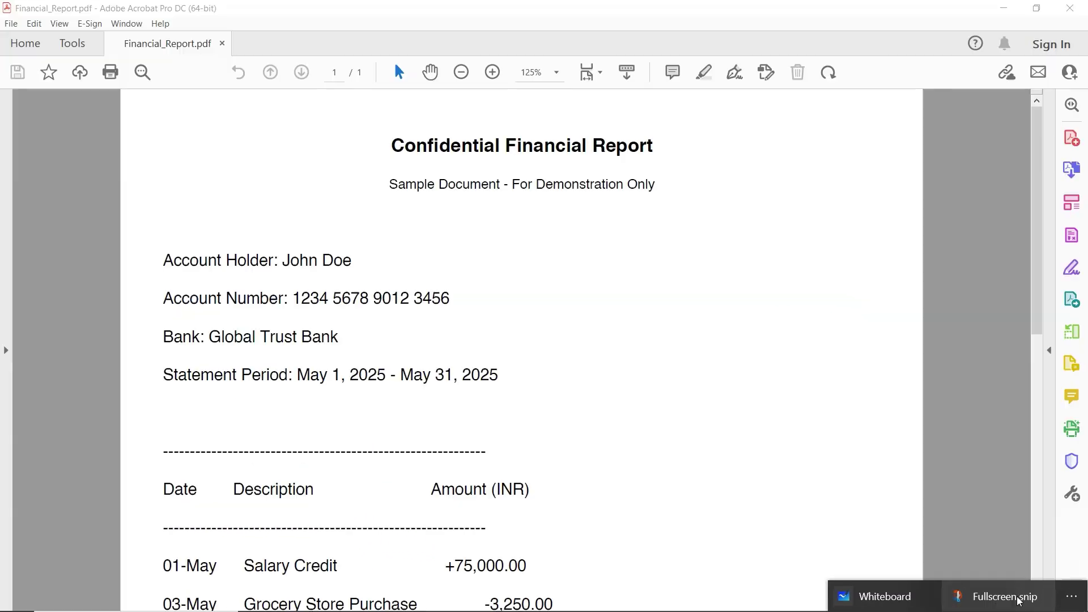
click(981, 593)
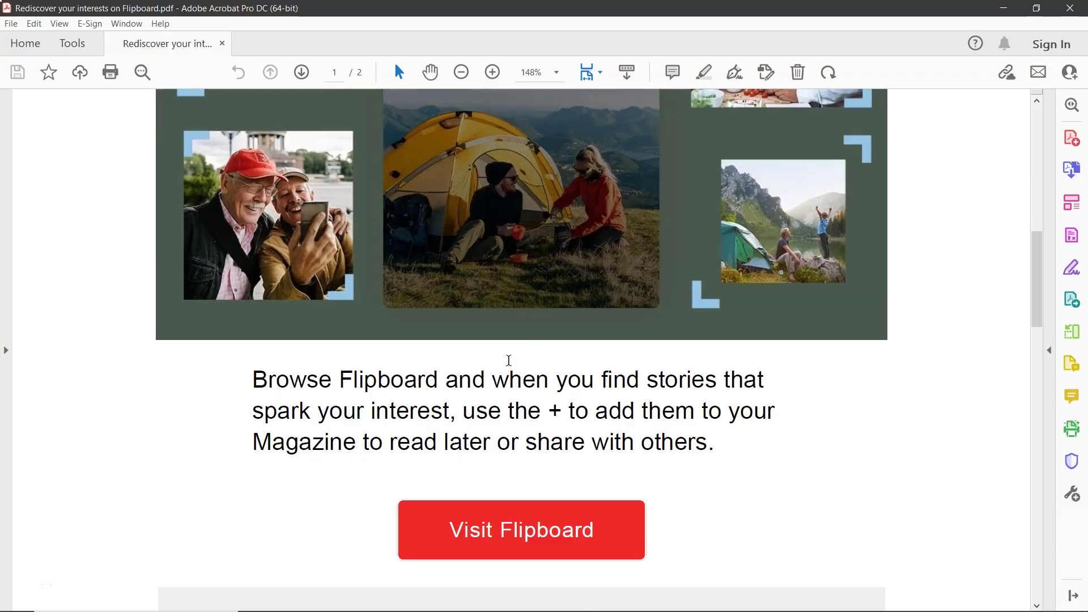
Step: Snip the left photo of two men taking a selfie to the clipboard
key(super+shift+s)
drag(166, 113, 374, 312)
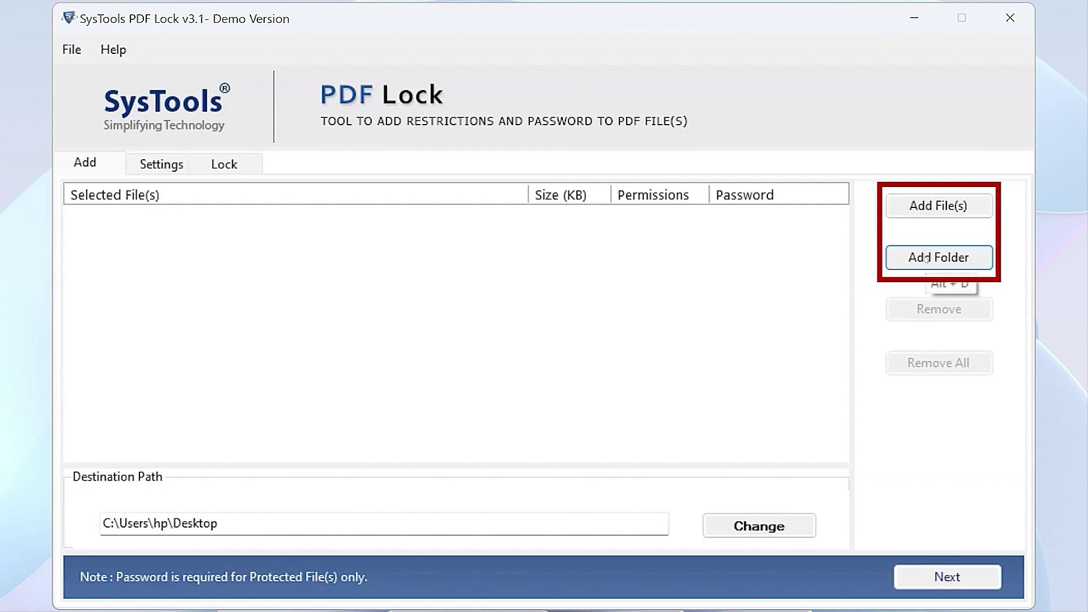
Step: Add every PDF in the Confidential folder to the file list via Add File(s)
click(923, 207)
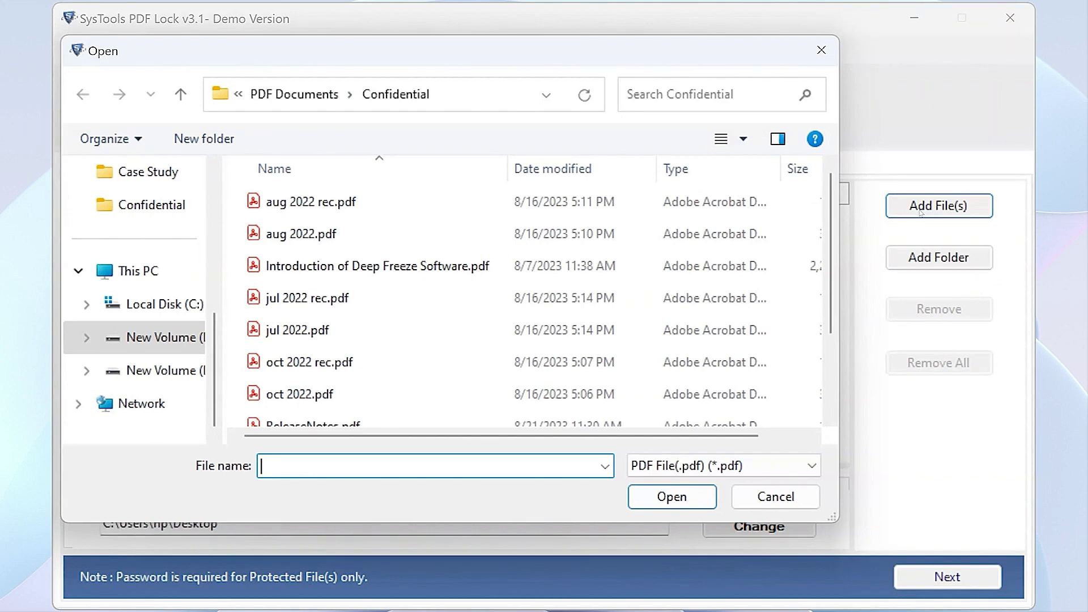
click(442, 207)
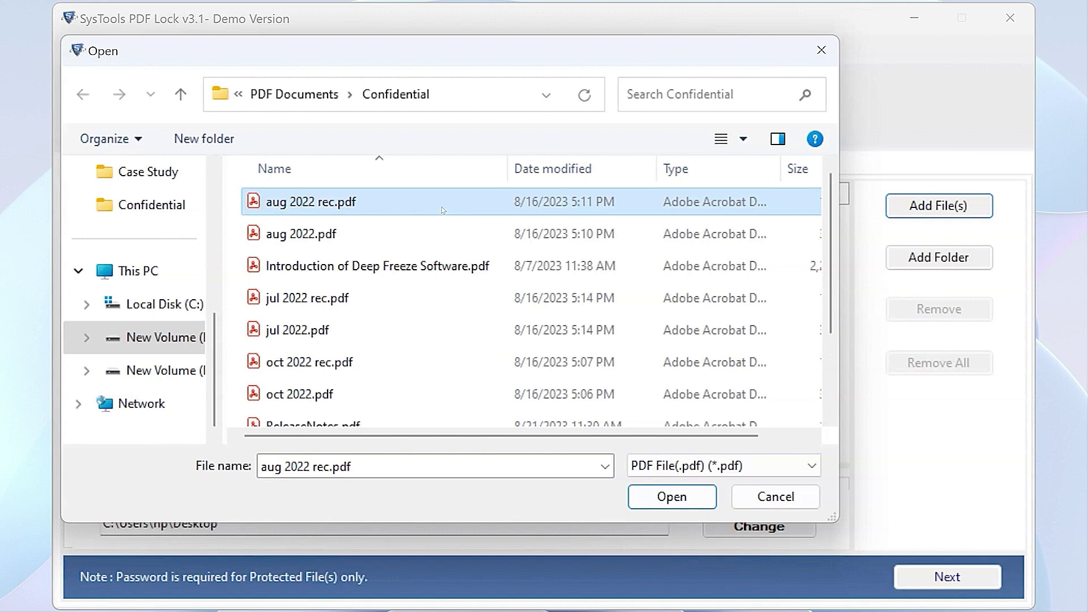
key(ctrl+a)
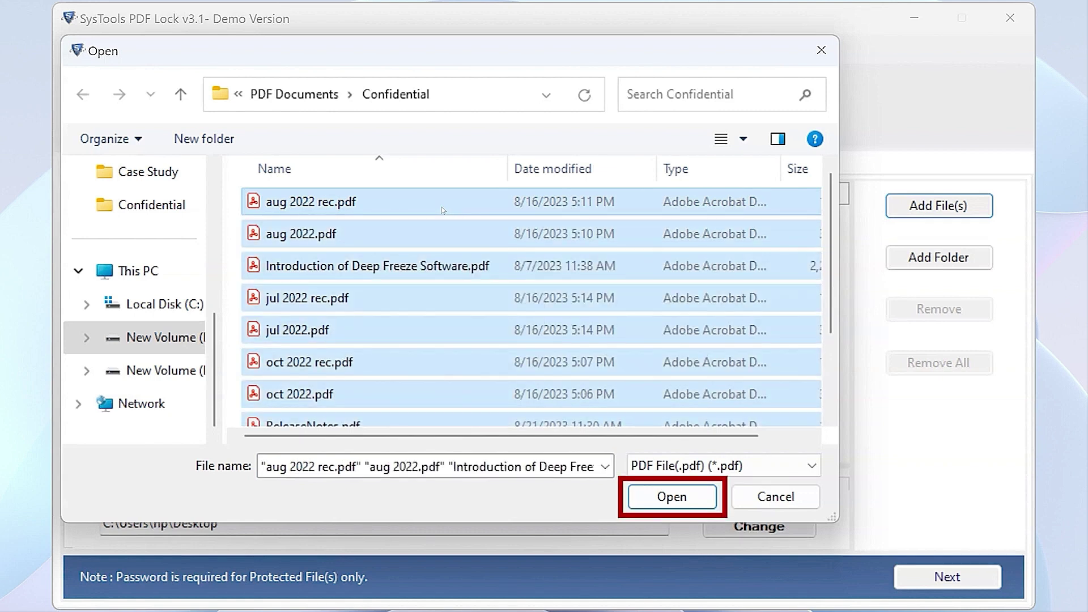
click(672, 496)
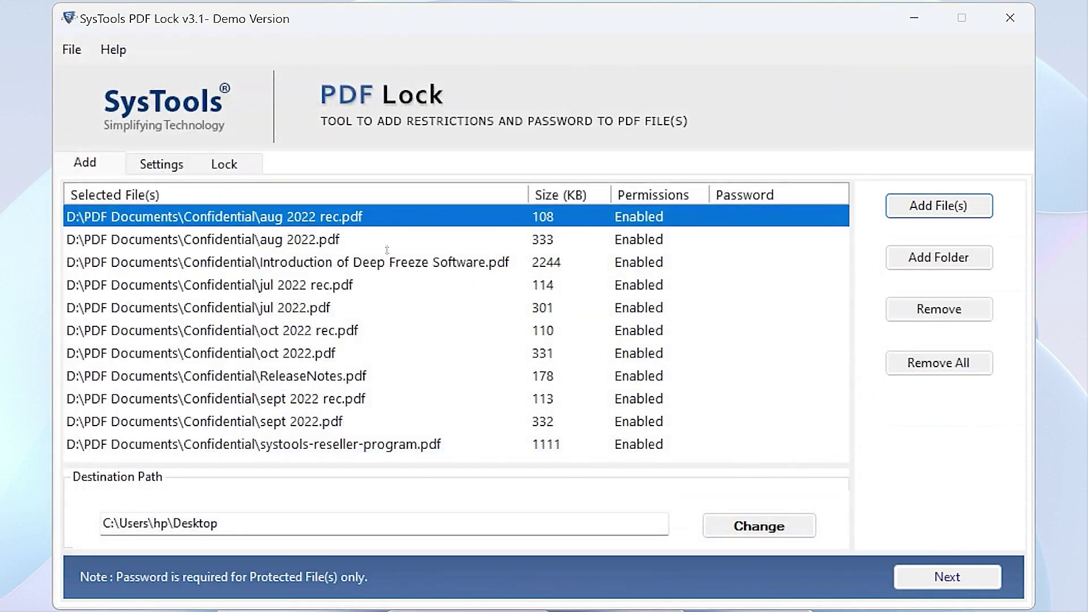
Step: Remove the unwanted files (jul, aug, sept 2022 and others) leaving three PDFs in the list
click(374, 305)
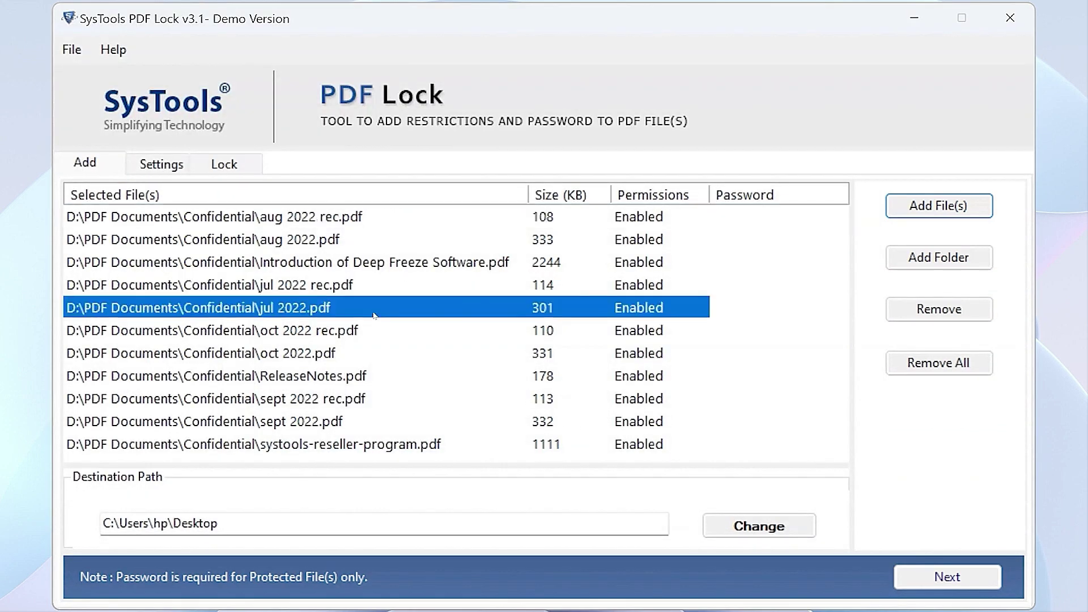
click(372, 242)
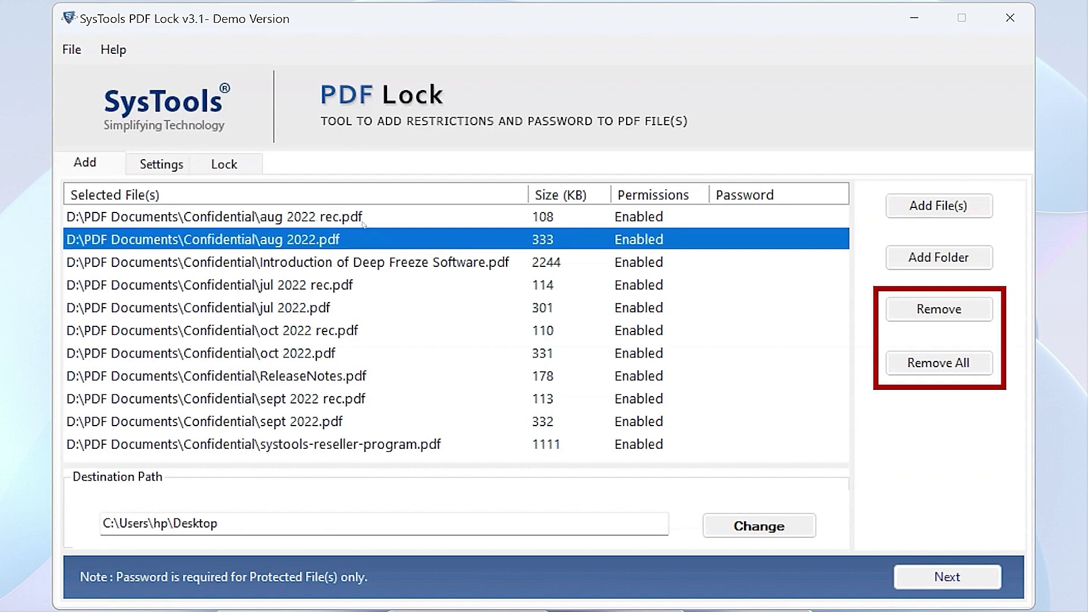
click(364, 219)
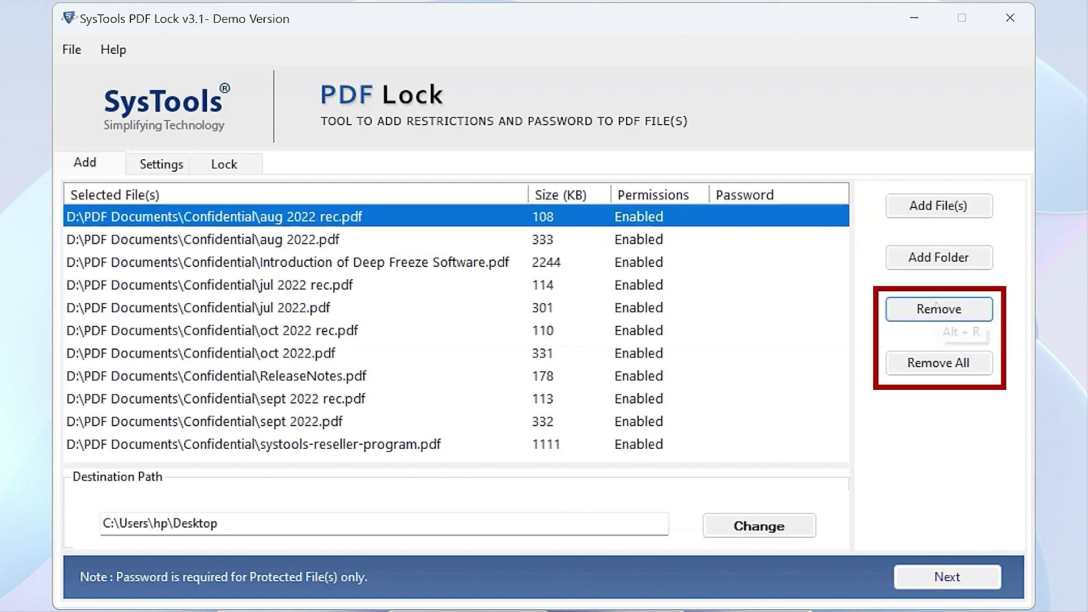
click(938, 308)
key(Down)
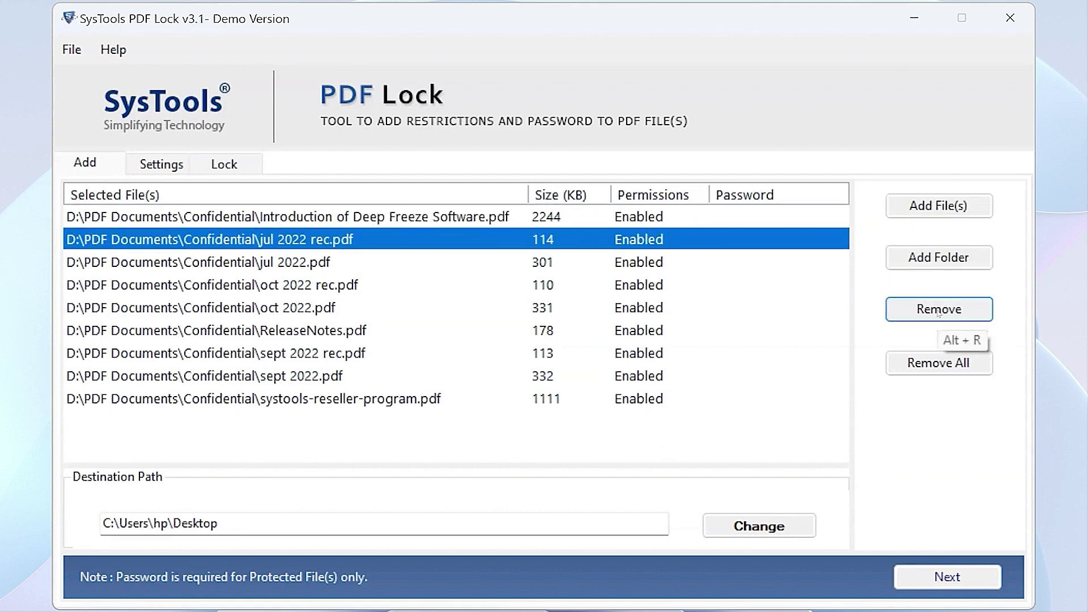
click(939, 309)
click(939, 309)
key(Down)
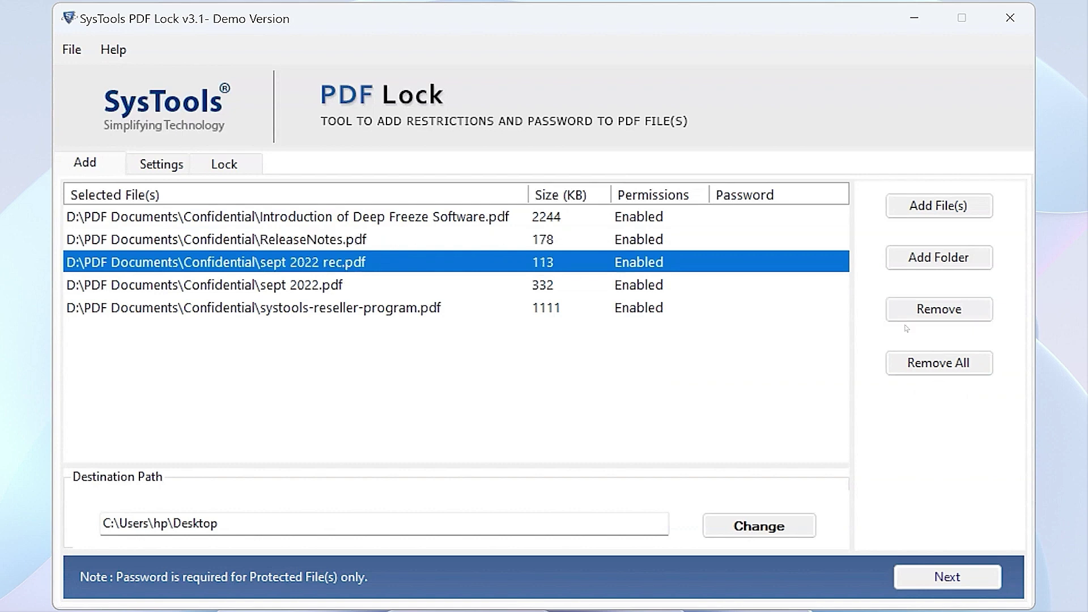
click(906, 322)
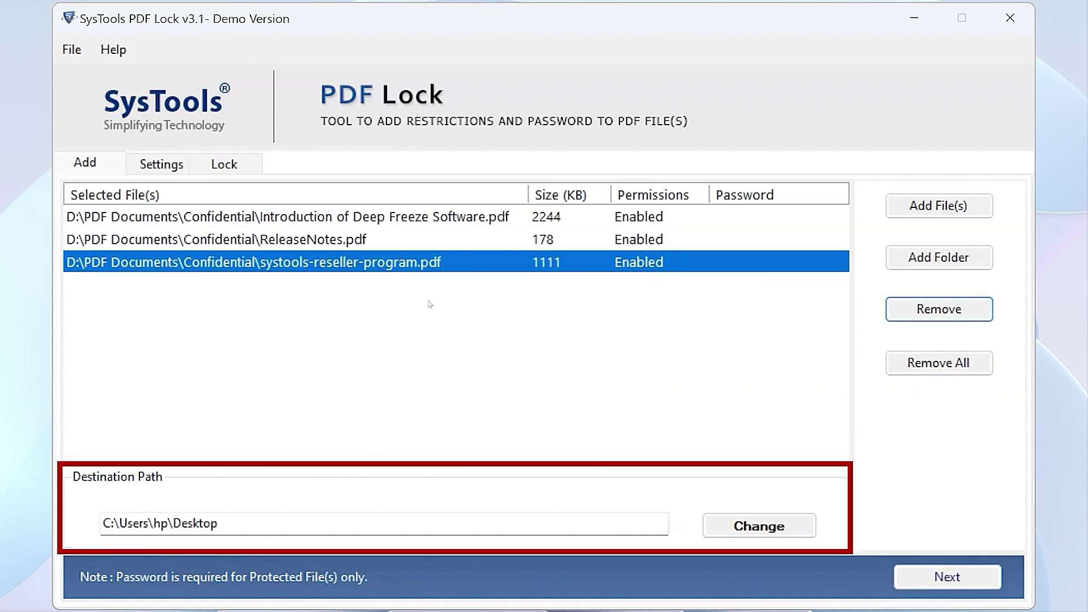
Step: Change the destination to the E:\Output folder and continue to the lock settings
click(759, 525)
click(497, 388)
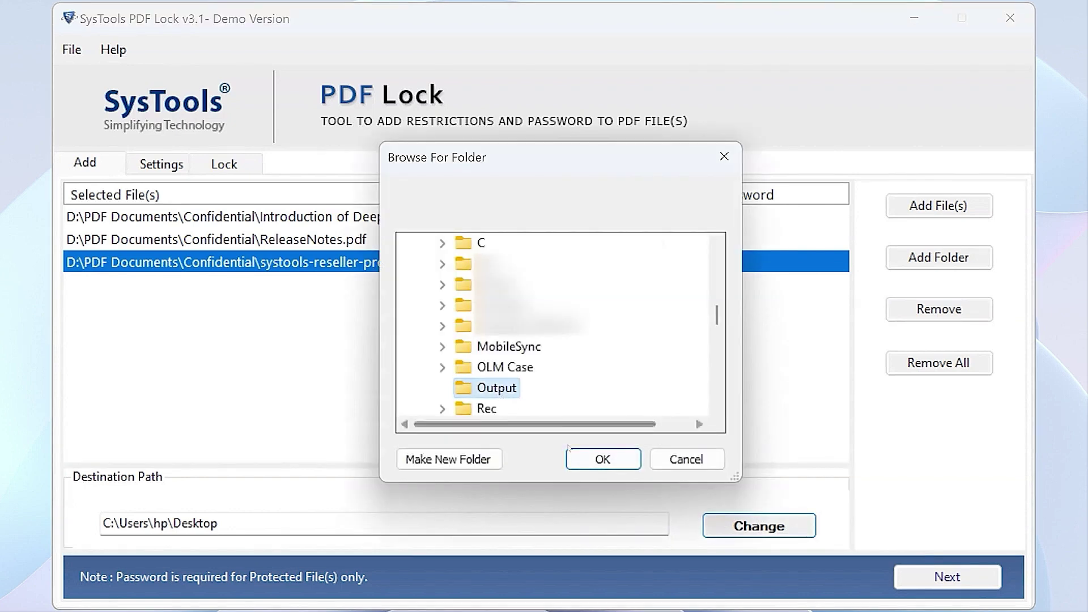
click(603, 459)
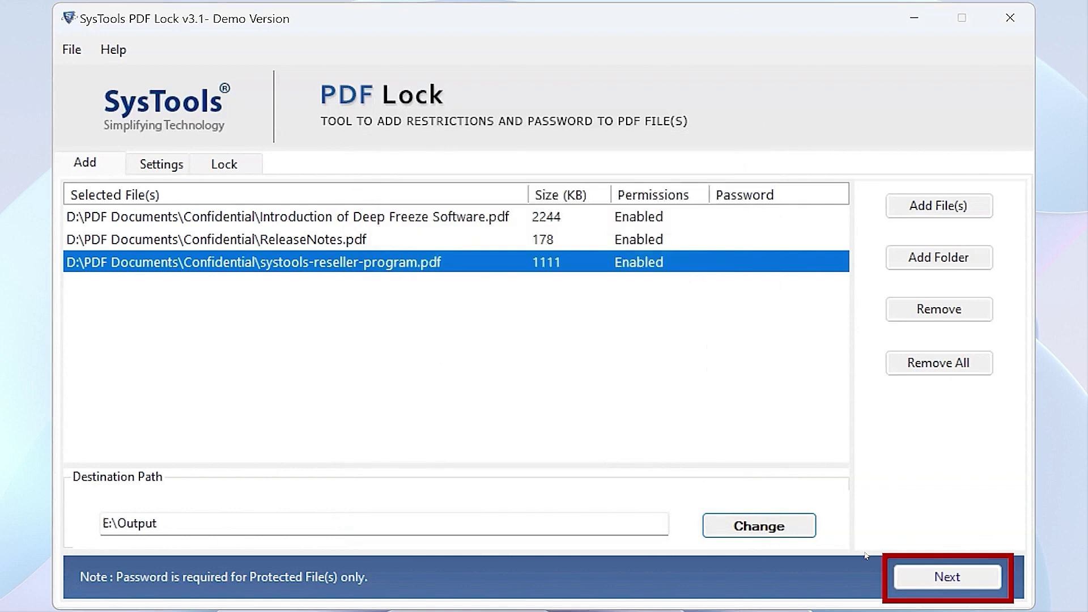
click(947, 576)
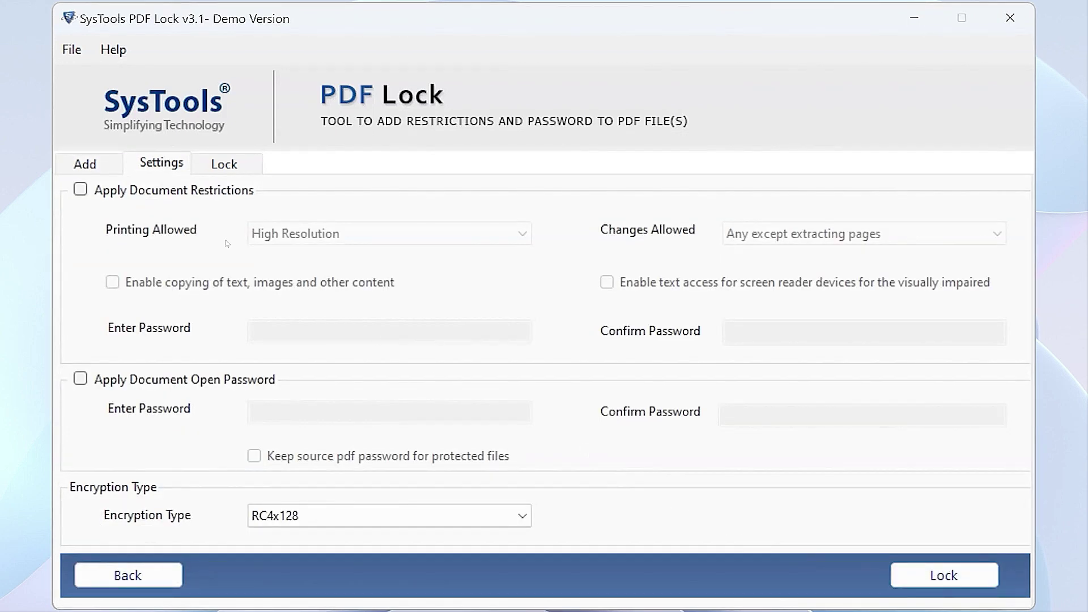
Step: Enable document restrictions with Printing Allowed and Changes Allowed both set to Not allowed
click(80, 190)
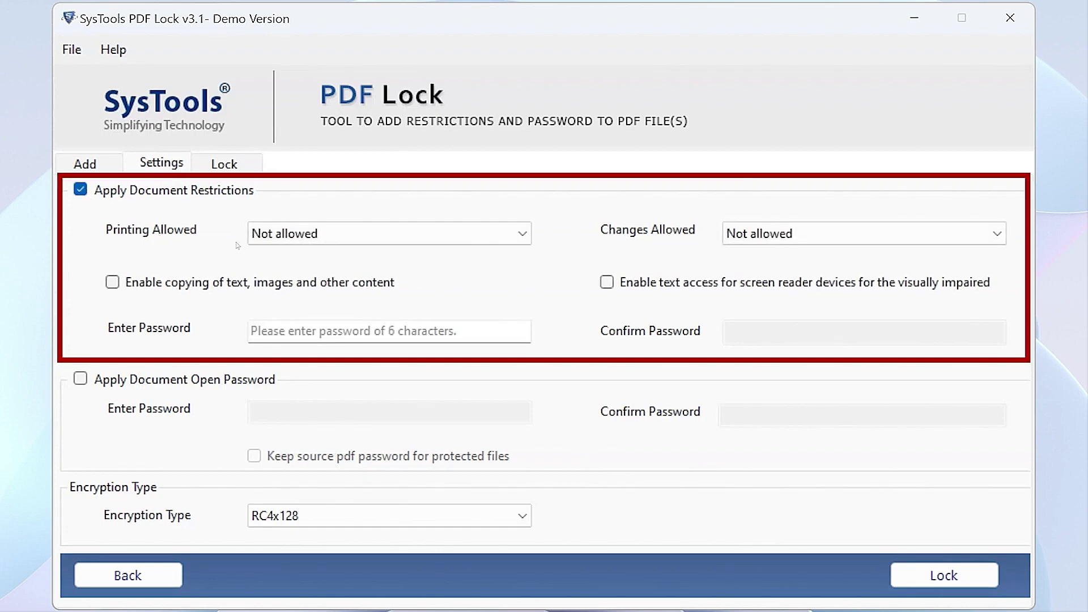
click(301, 234)
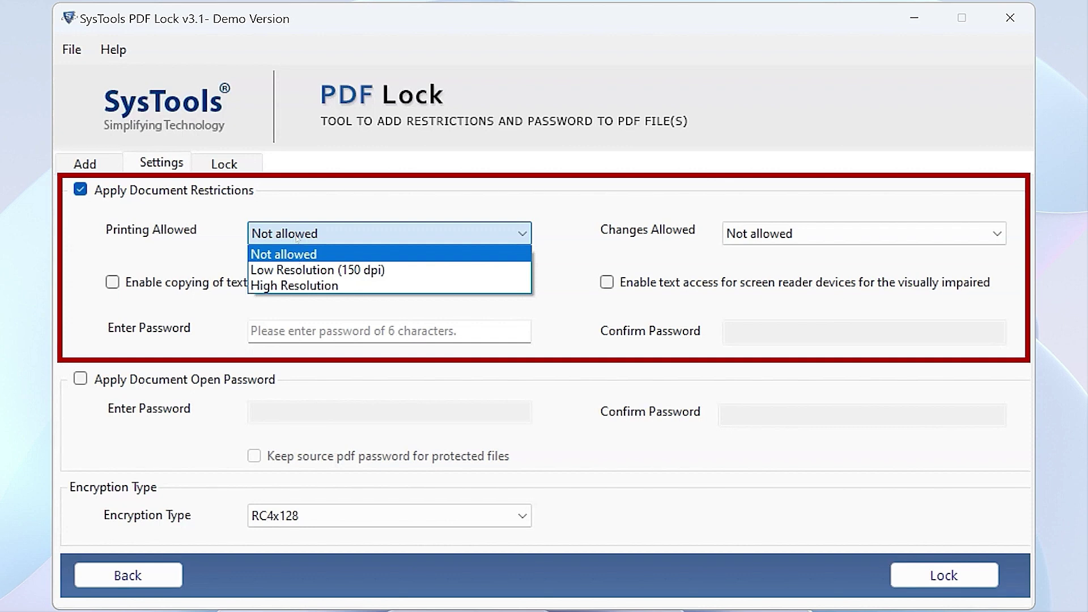
click(299, 254)
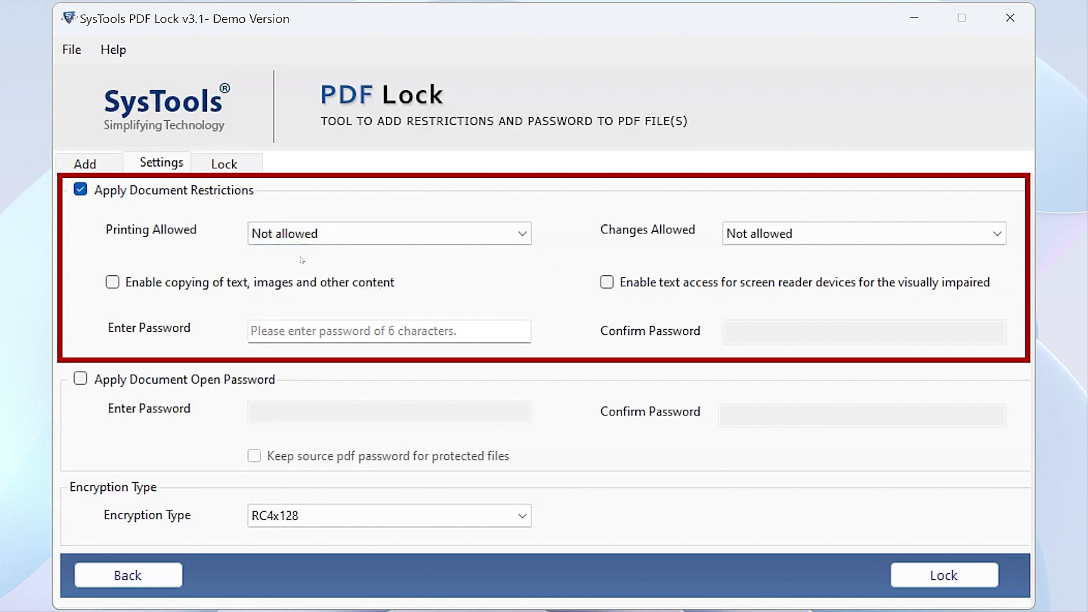
click(803, 236)
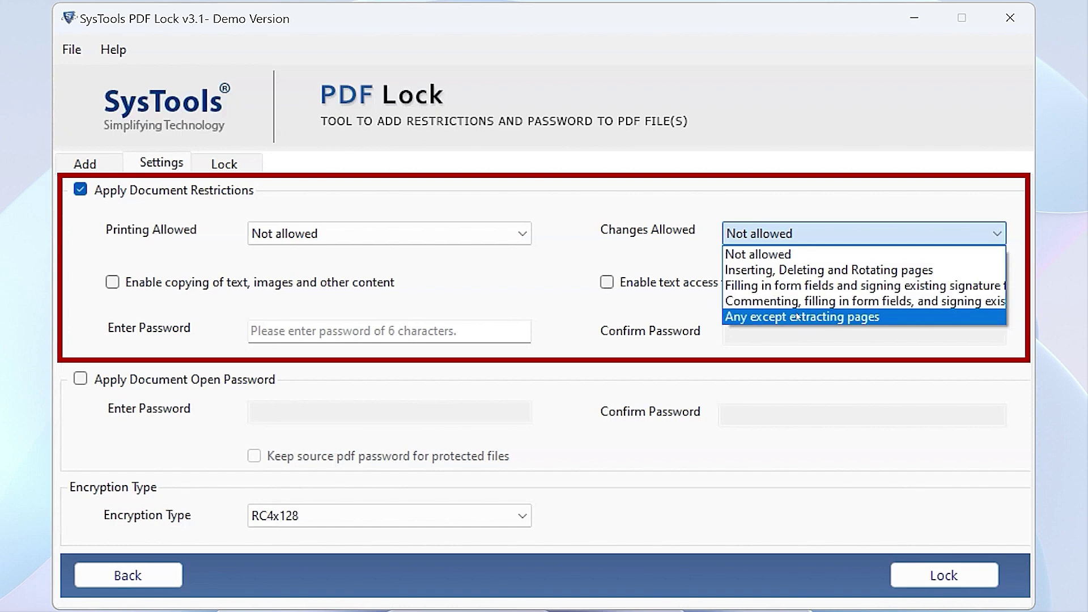
click(784, 255)
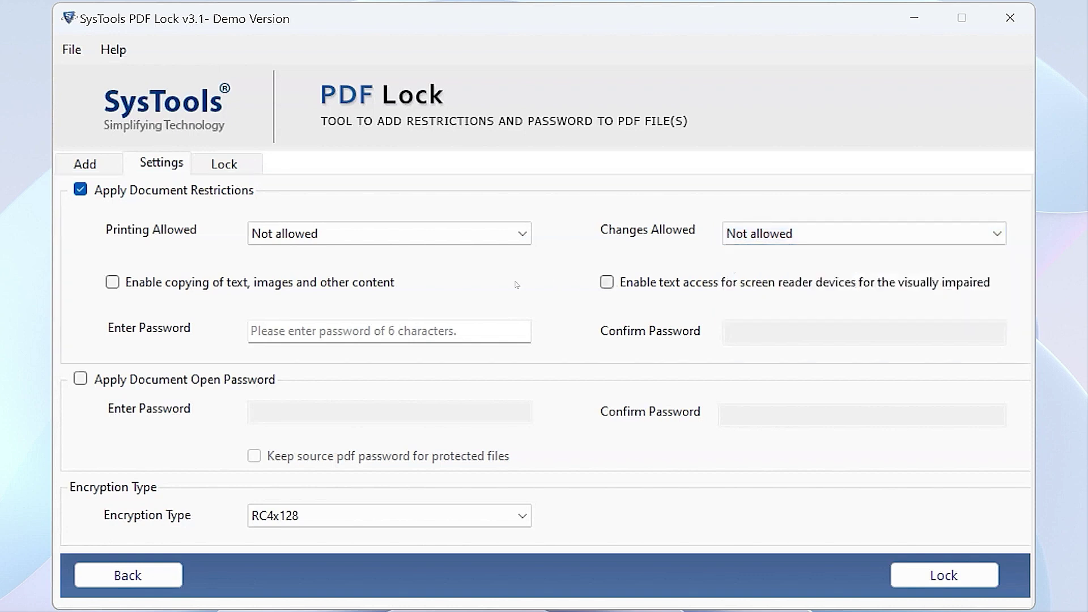
click(863, 234)
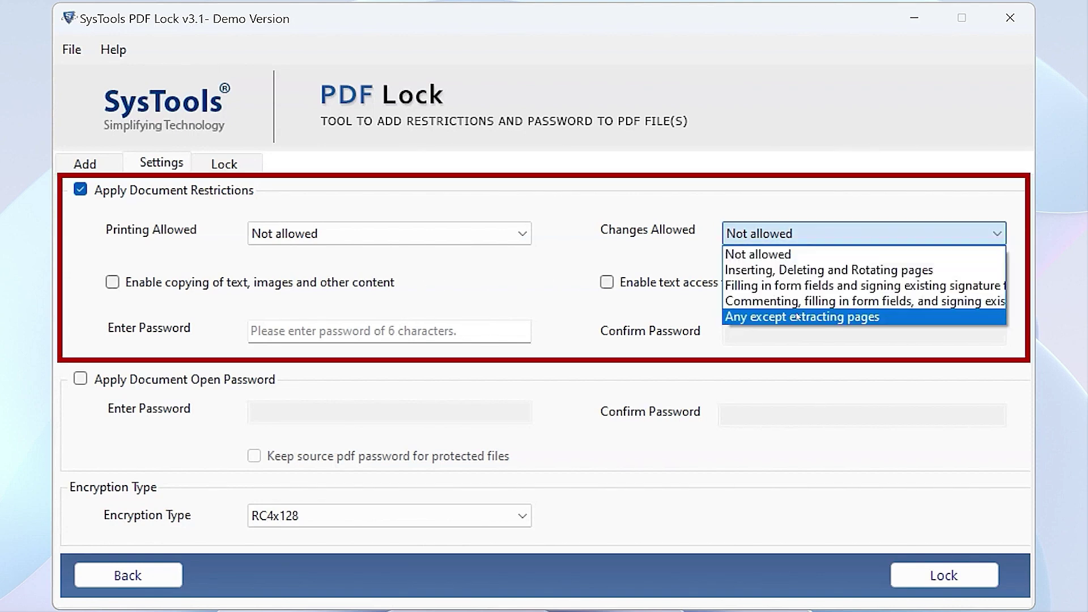
click(783, 257)
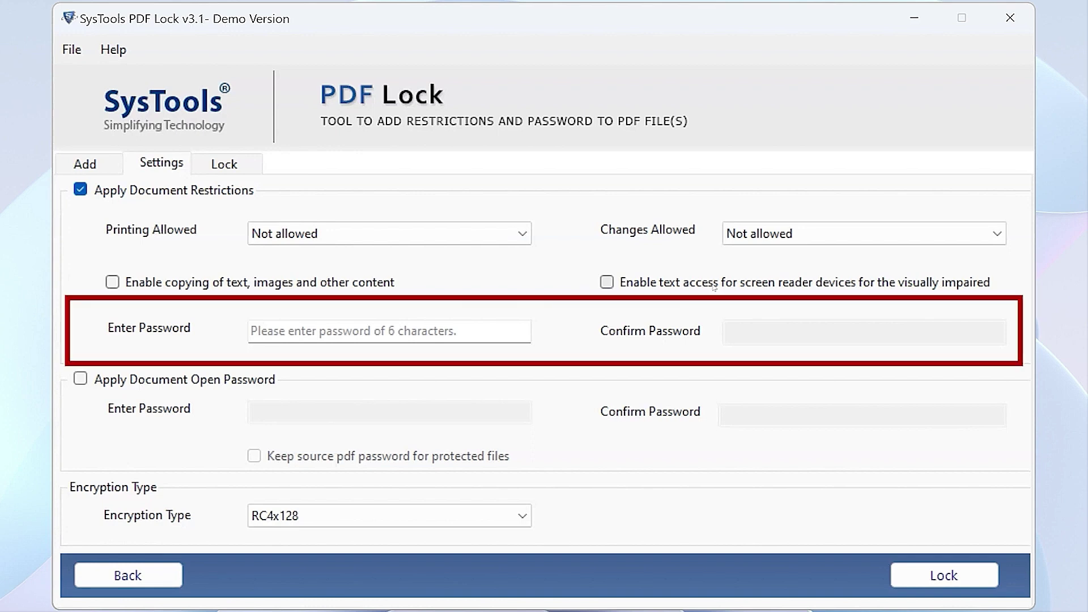
Step: Enter and confirm the restrictions password, then enable and enter the document open password
click(377, 331)
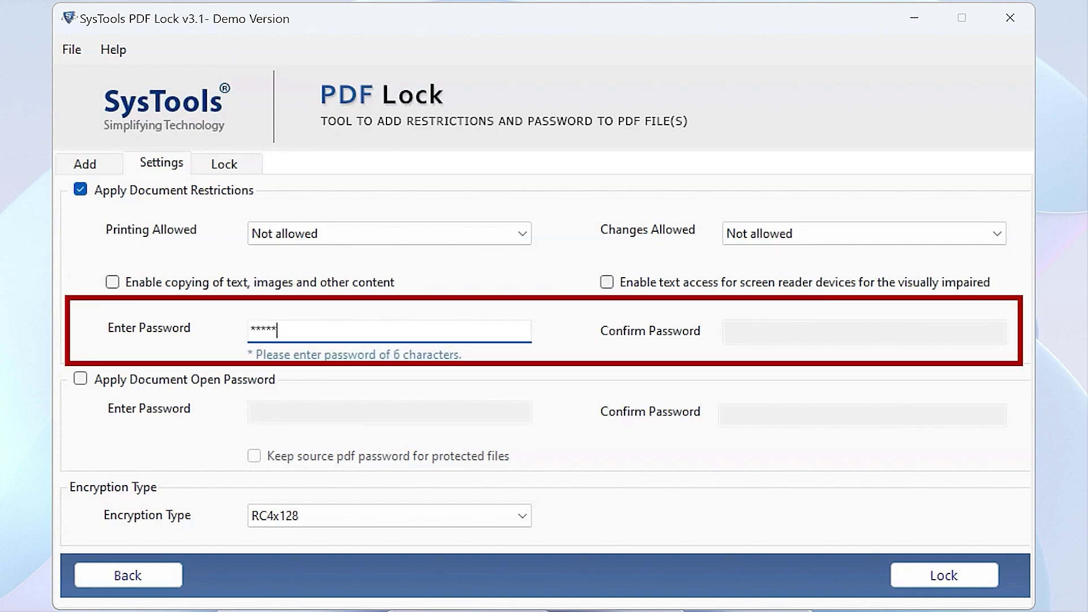
click(863, 330)
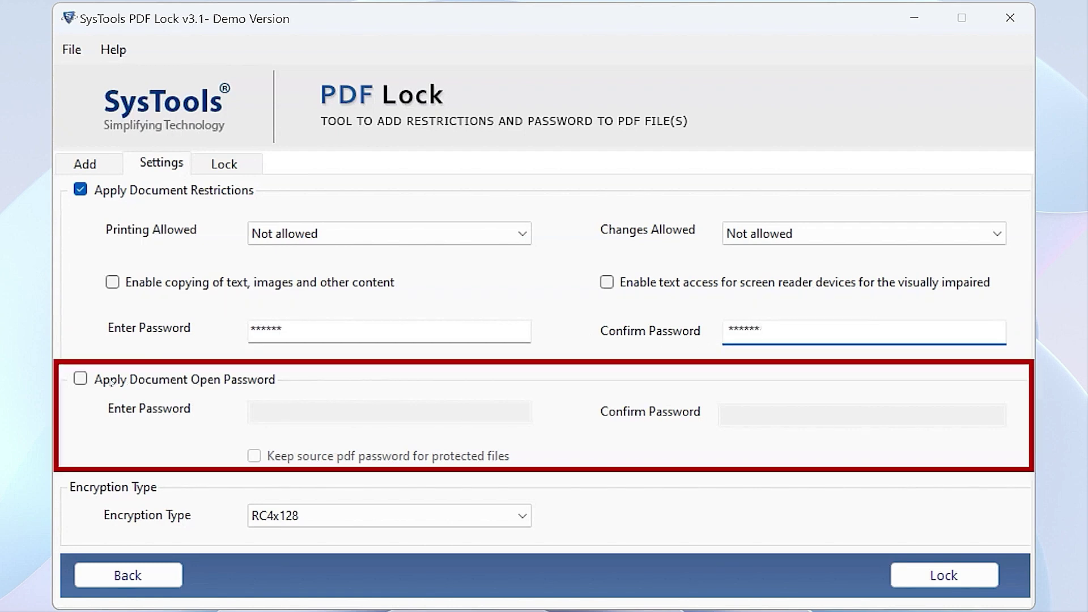
click(81, 378)
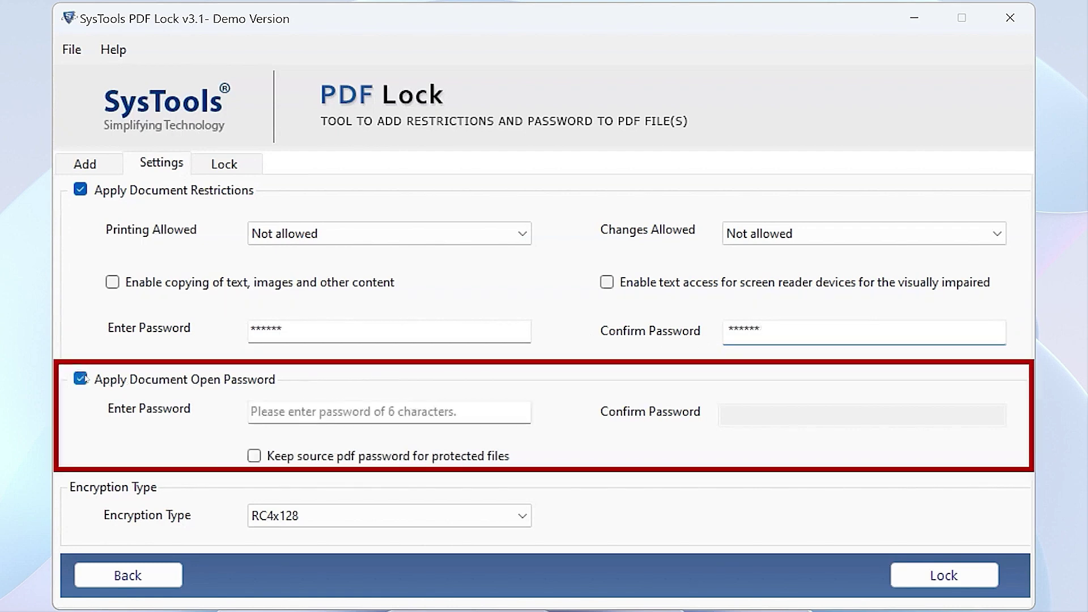
click(260, 406)
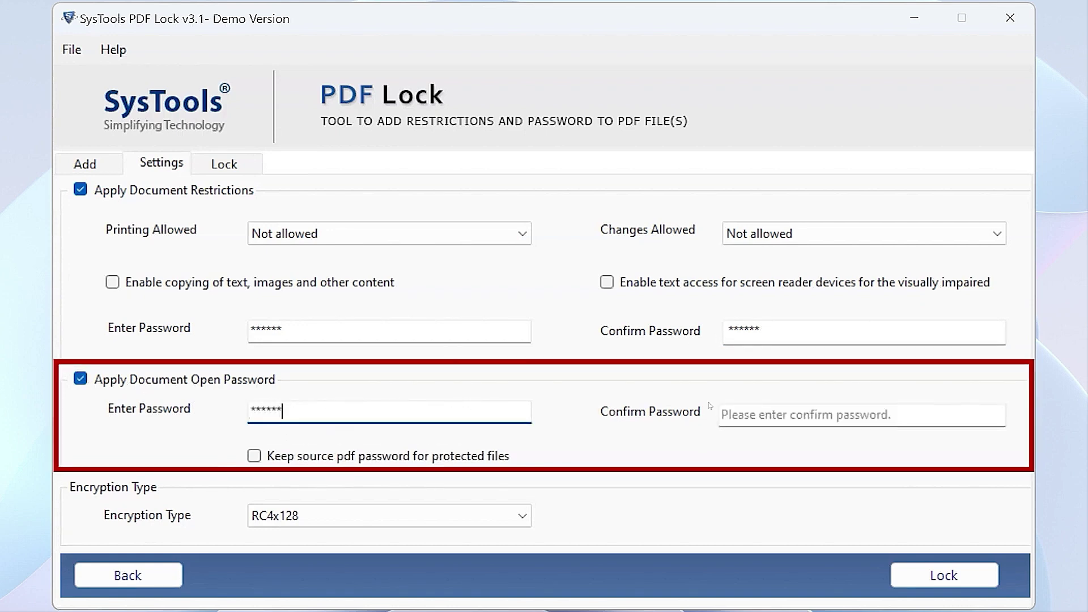
key(Tab)
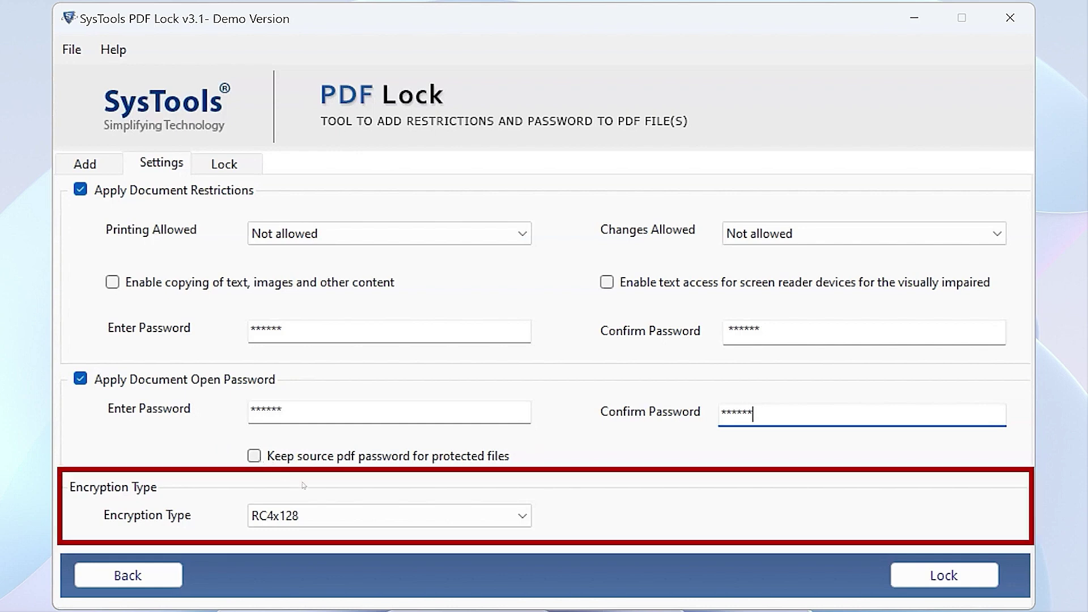
click(347, 516)
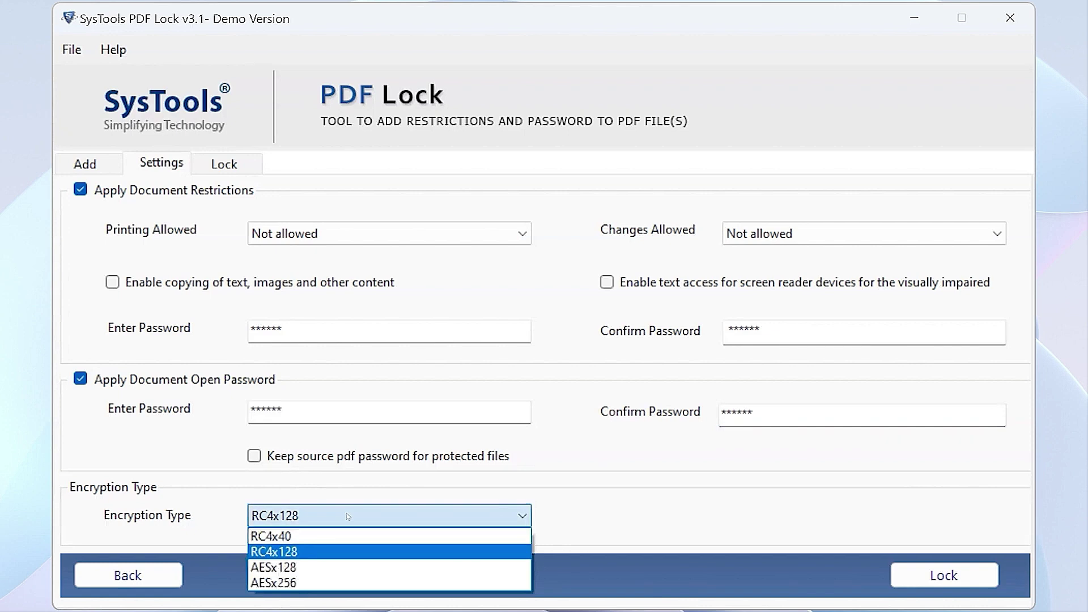
click(327, 551)
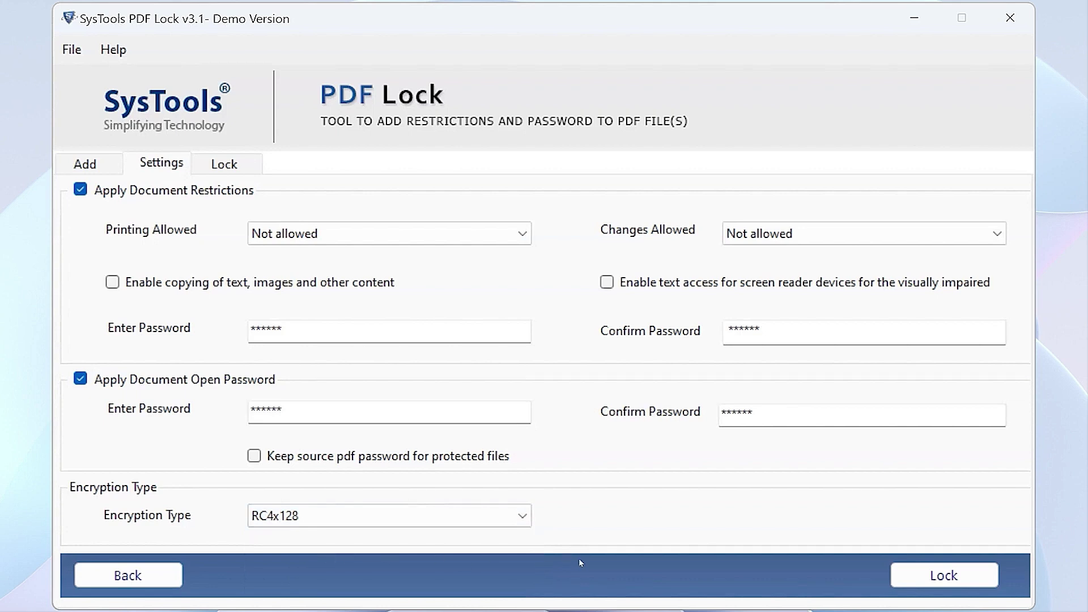
Step: Lock the PDFs, accepting the demo notice and the success message
click(944, 575)
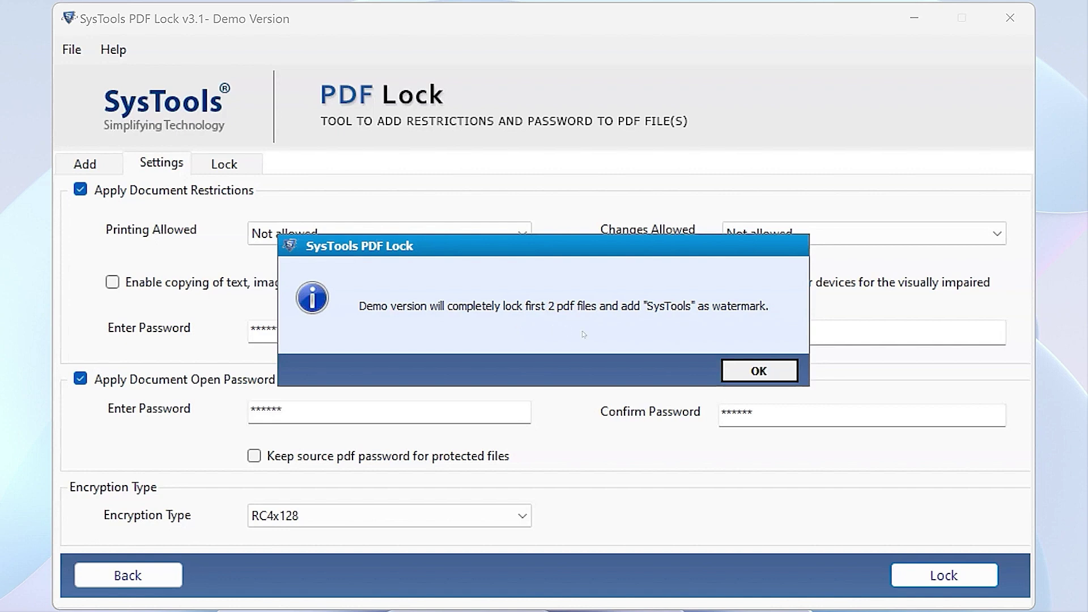
click(759, 371)
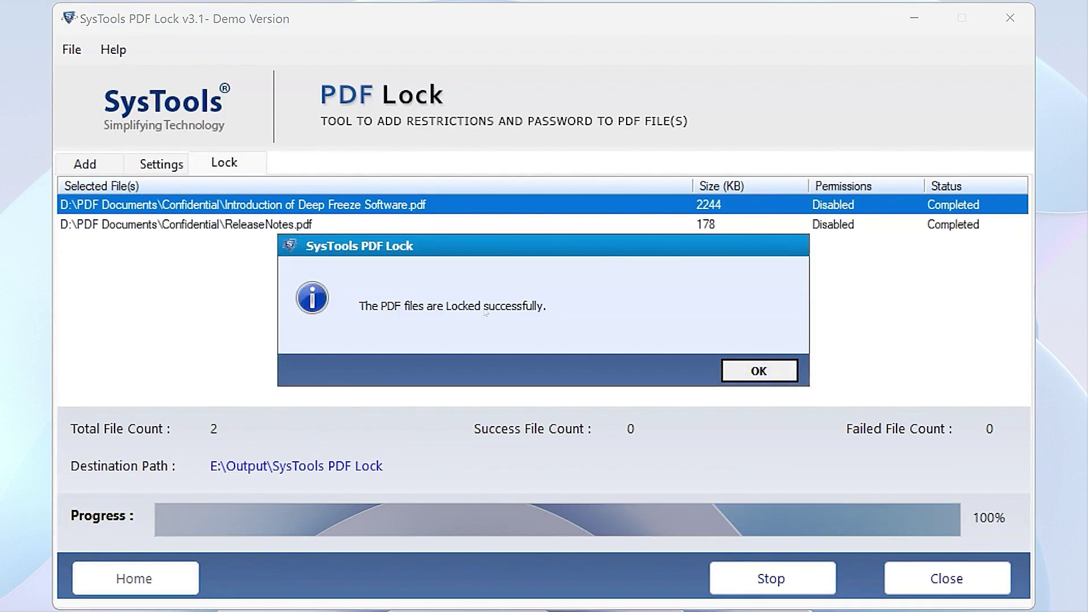
click(759, 371)
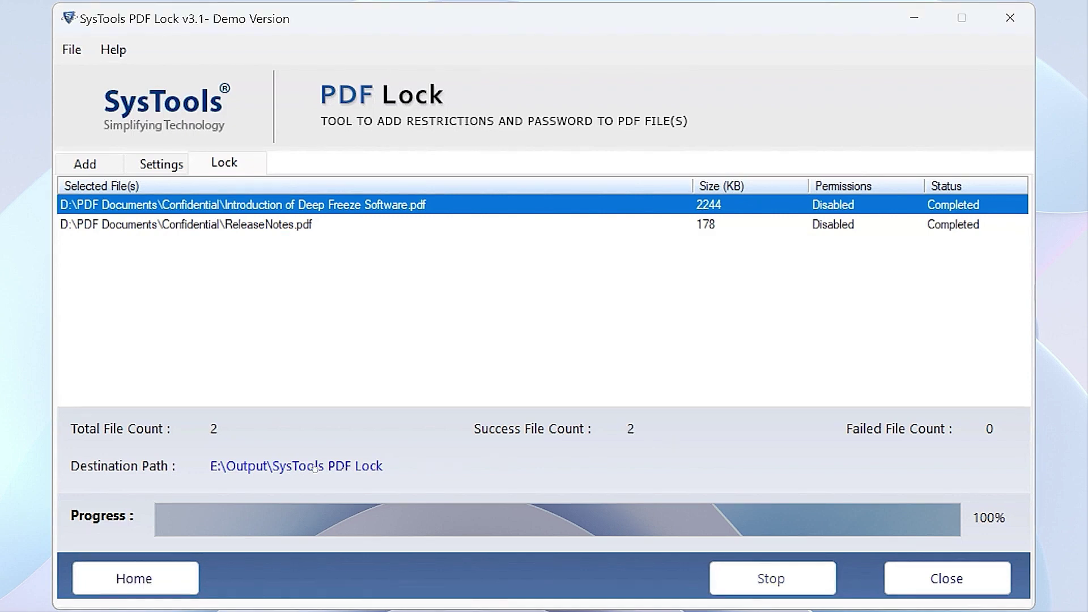
Step: Browse the destination folder, view the Report folder, and select the locked ReleaseNotes.pdf
click(282, 468)
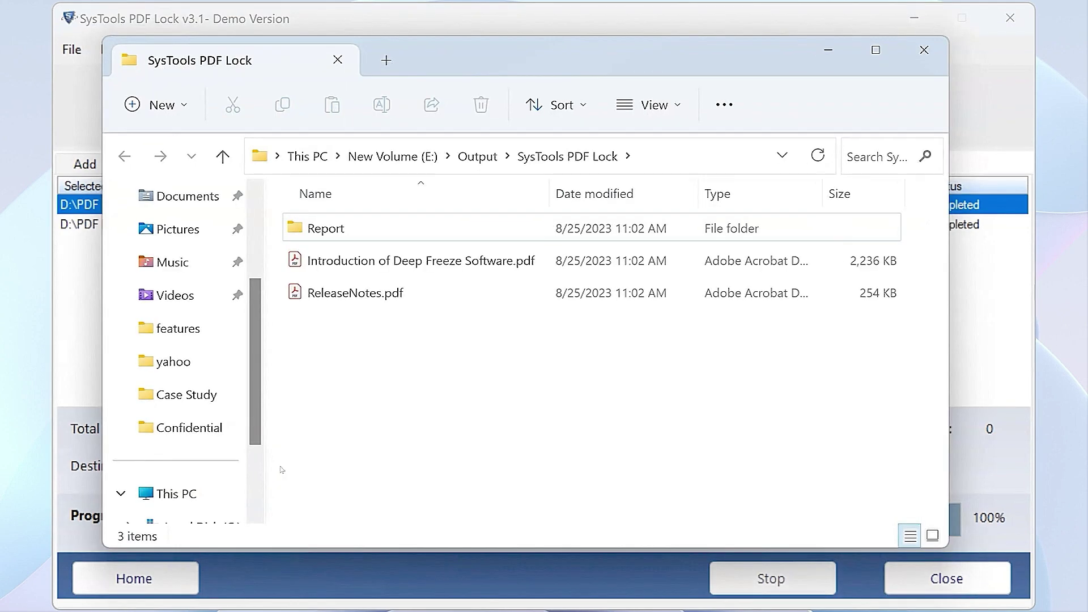
double_click(358, 228)
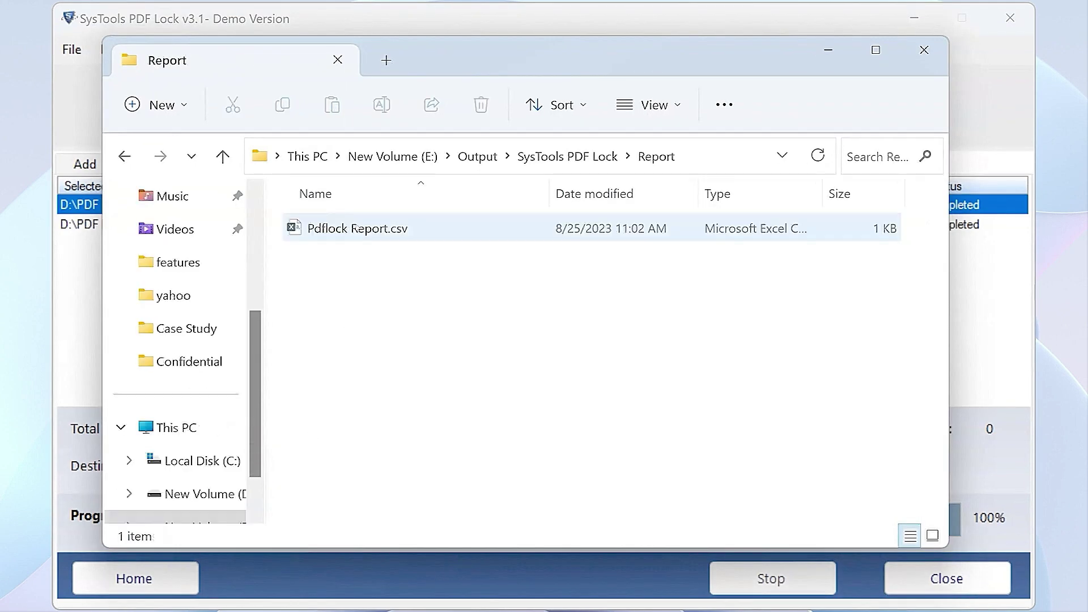
mouse_move(357, 229)
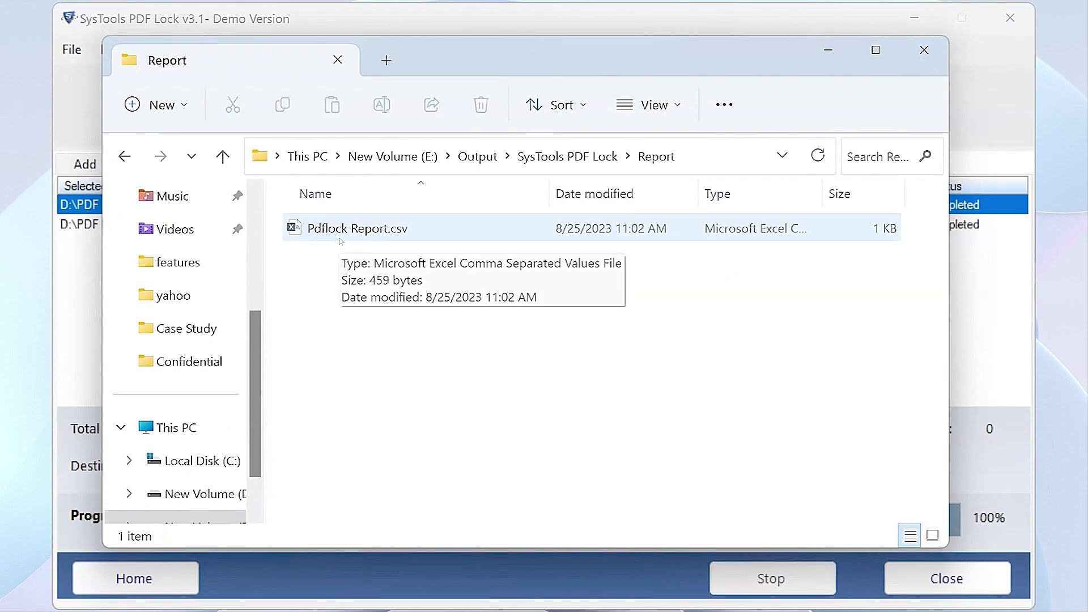
click(567, 157)
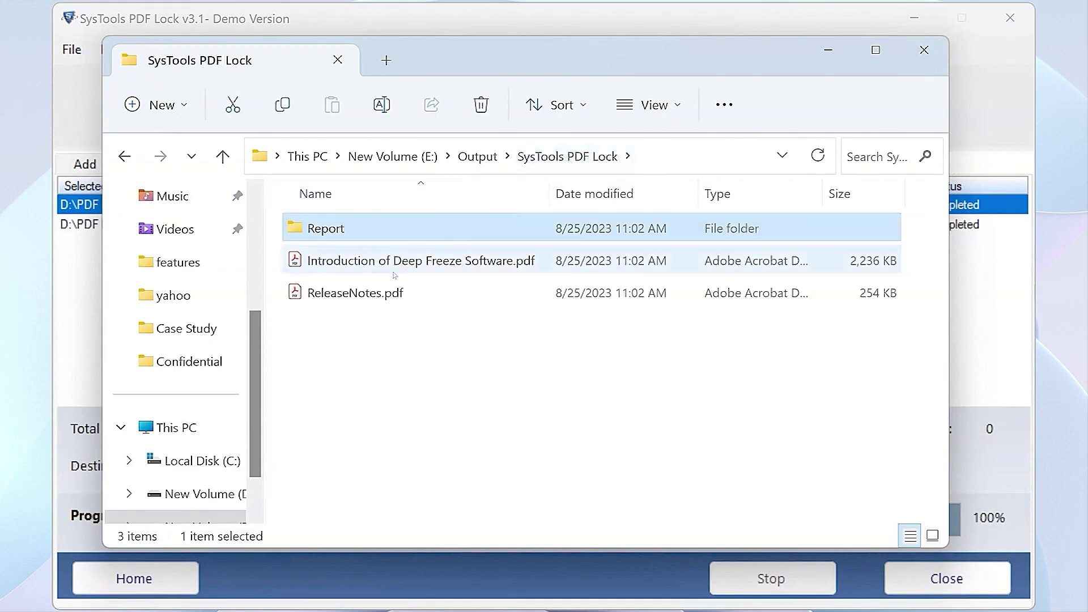
click(354, 295)
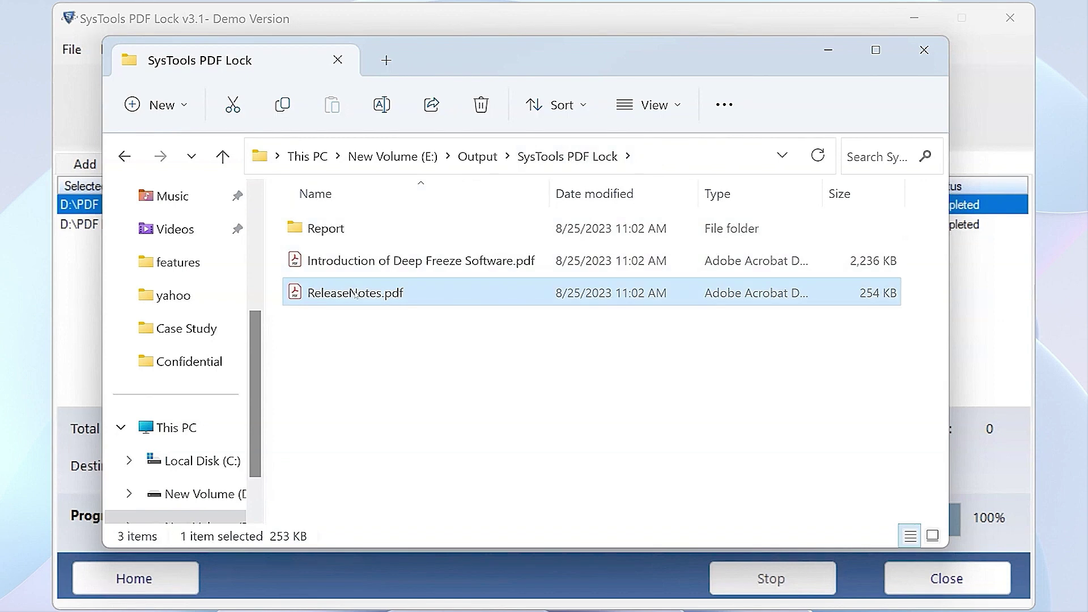
Step: Open ReleaseNotes.pdf and submit its open password to view the release notes
double_click(355, 294)
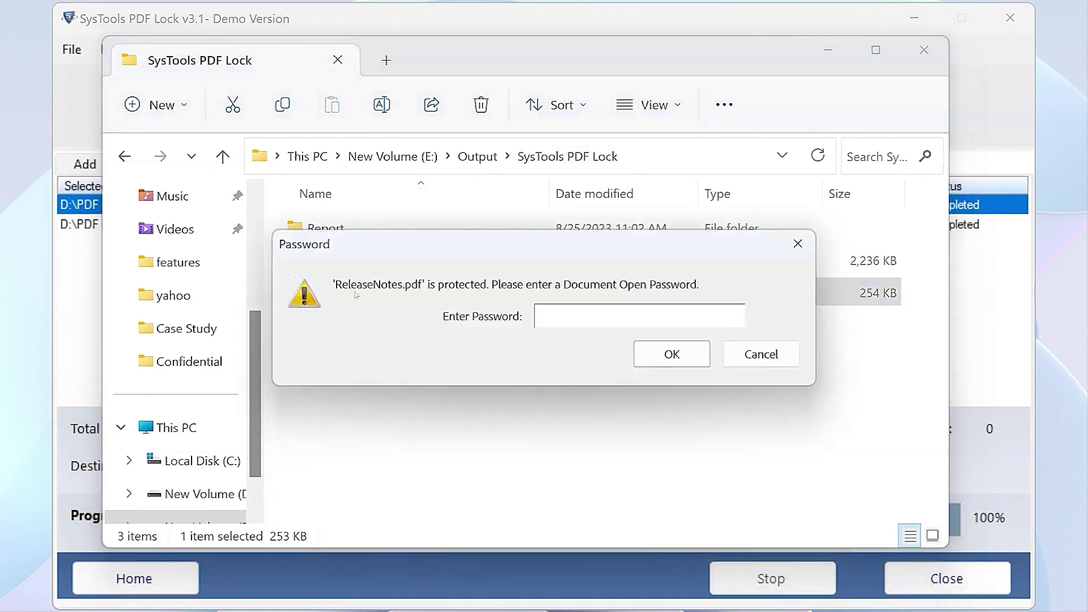
text(****)
text(**)
click(670, 354)
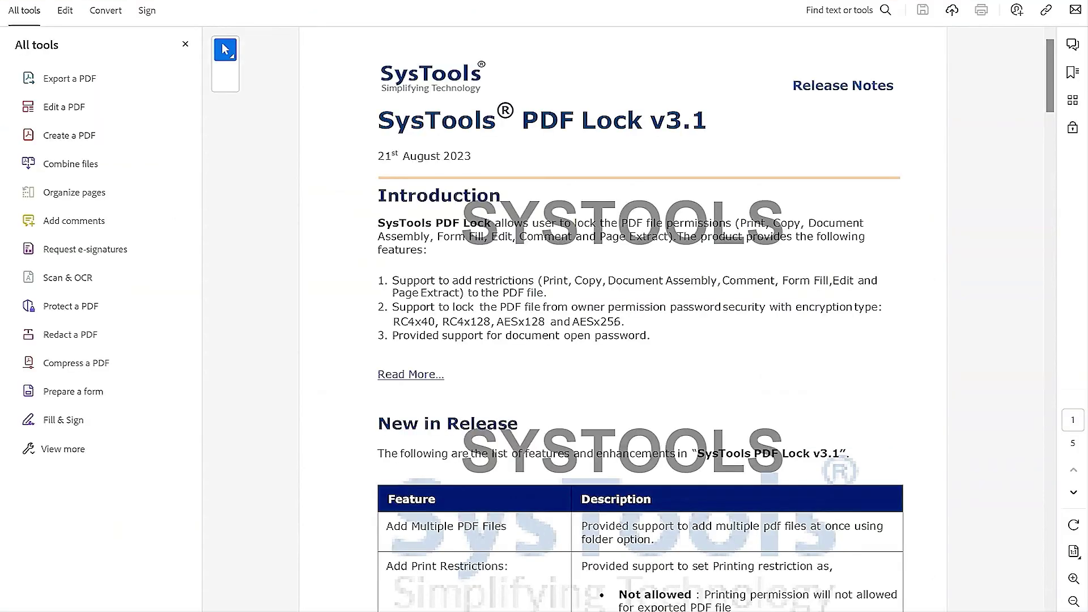